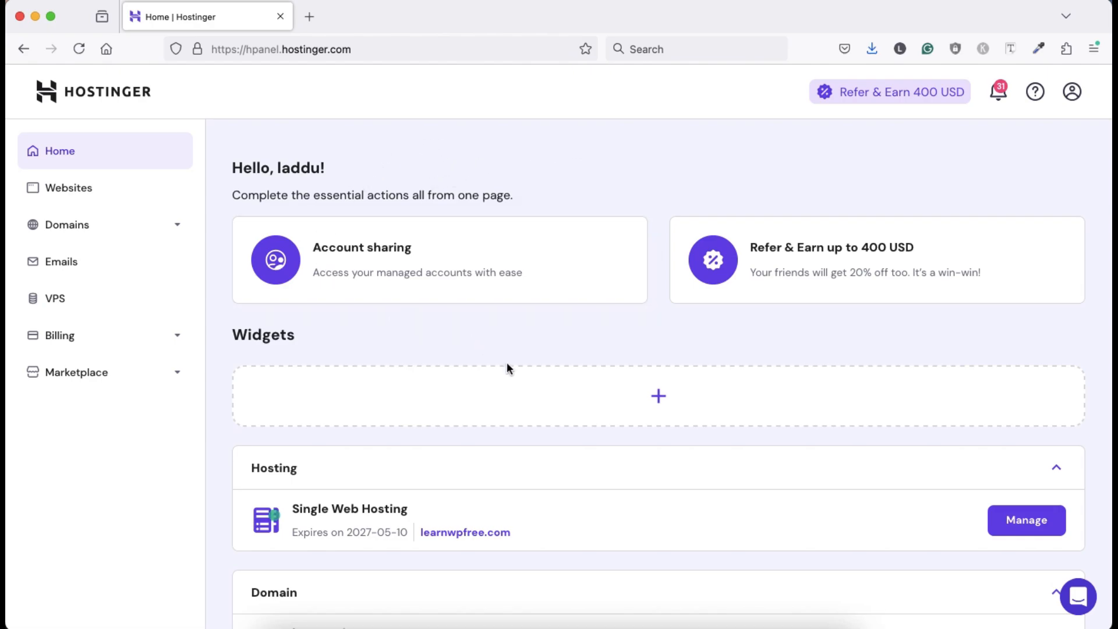
- Look at the demo site in the other browser, then open the management page of the Single Web Hosting plan
scroll(507, 367, down, 2)
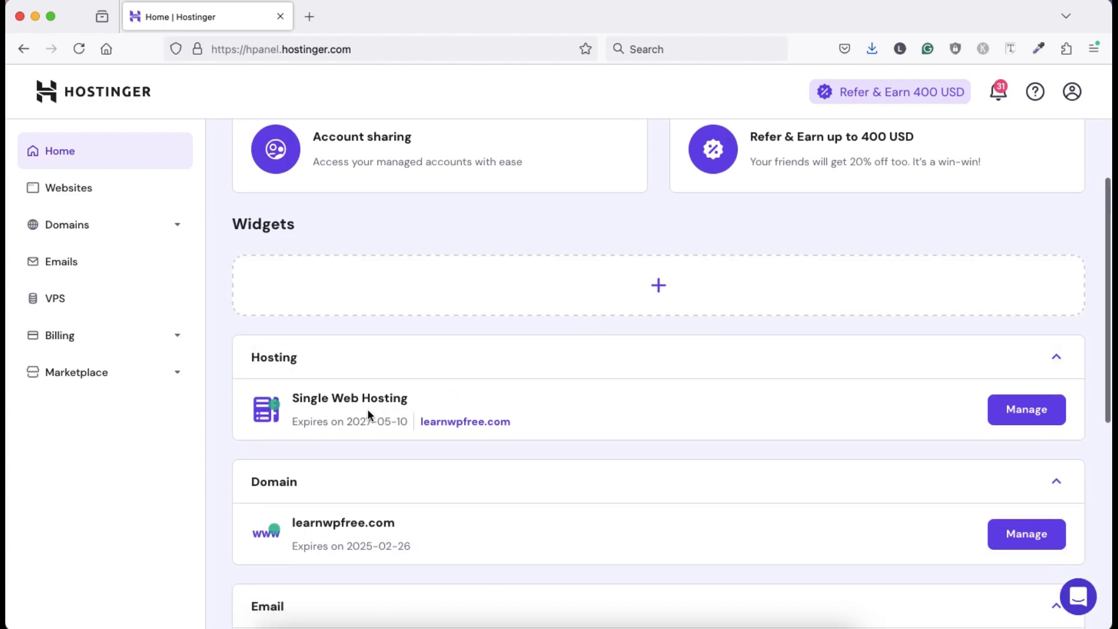
key(ctrl+Up)
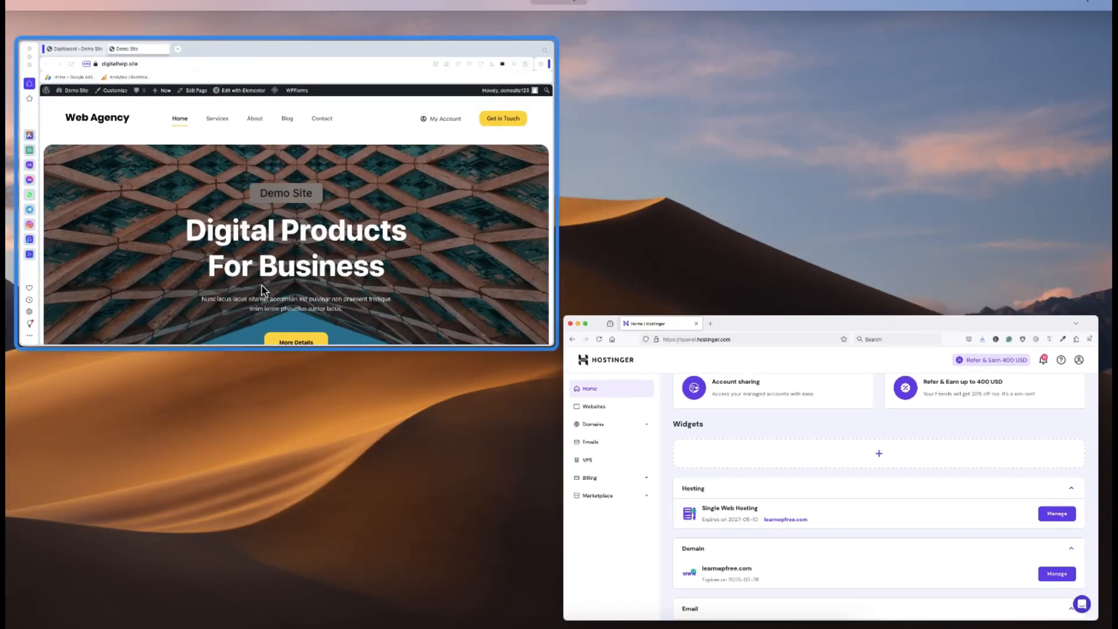
click(258, 235)
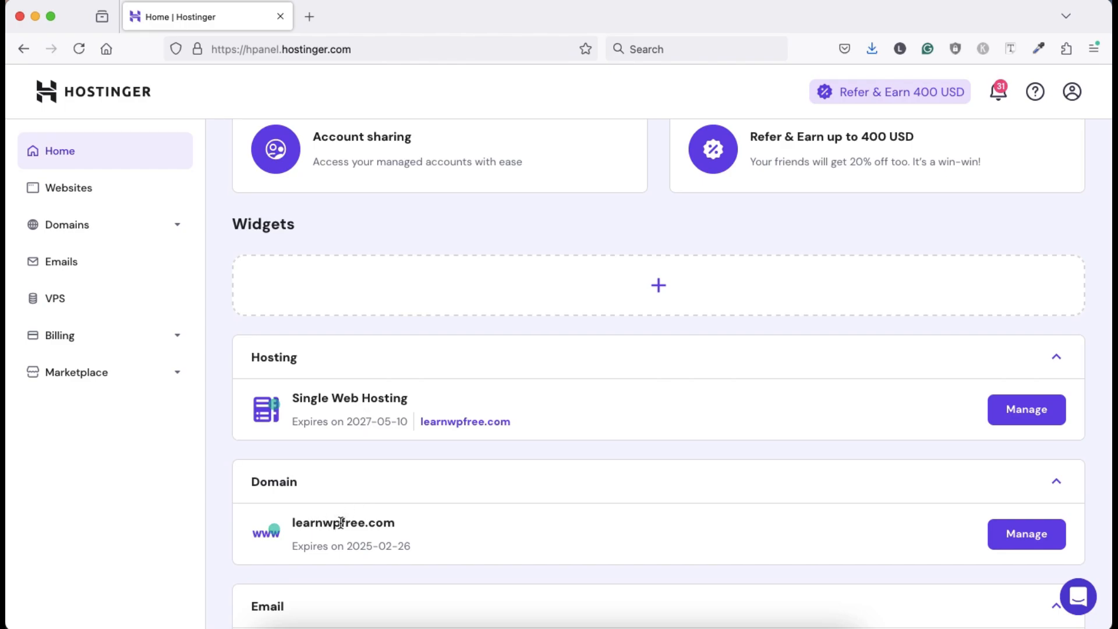
click(1033, 414)
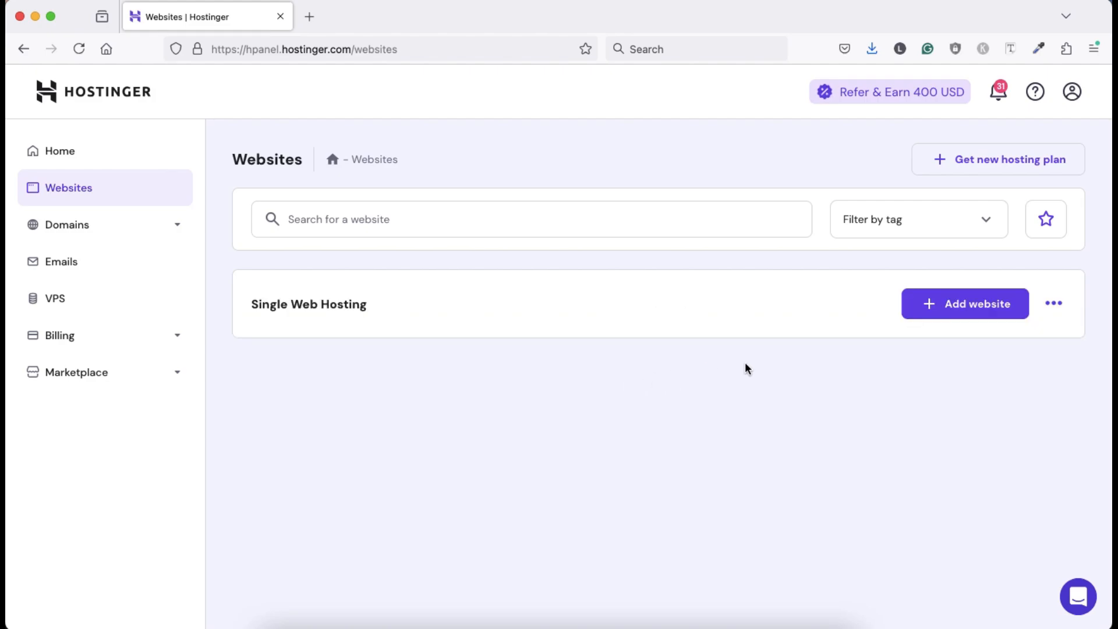
- Start a website migration onto the Single Web Hosting plan
key(ctrl+Up)
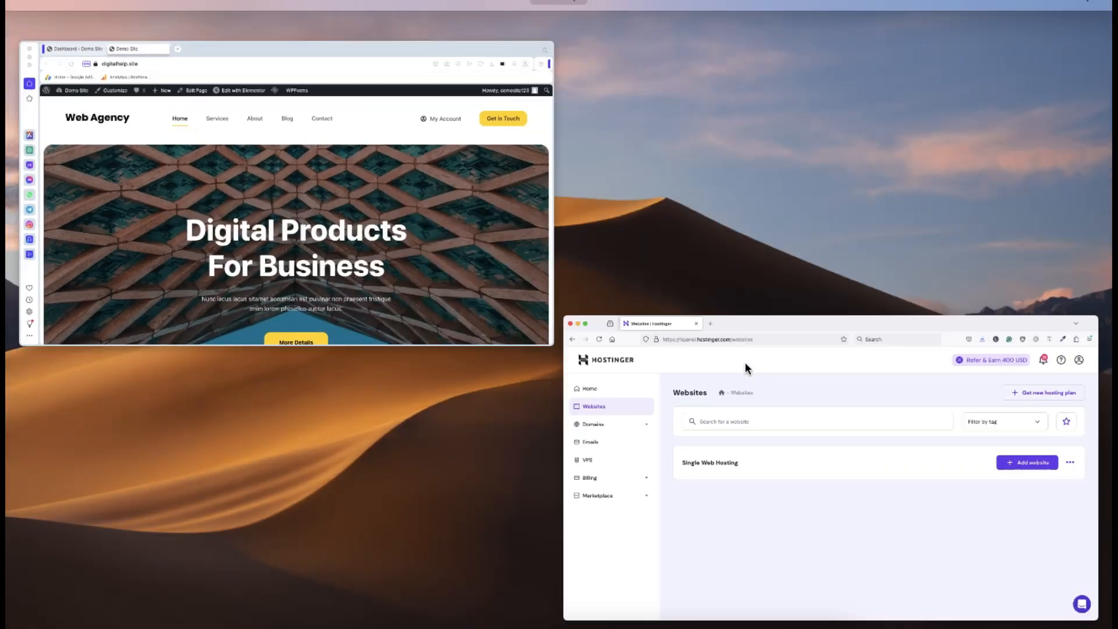
click(431, 230)
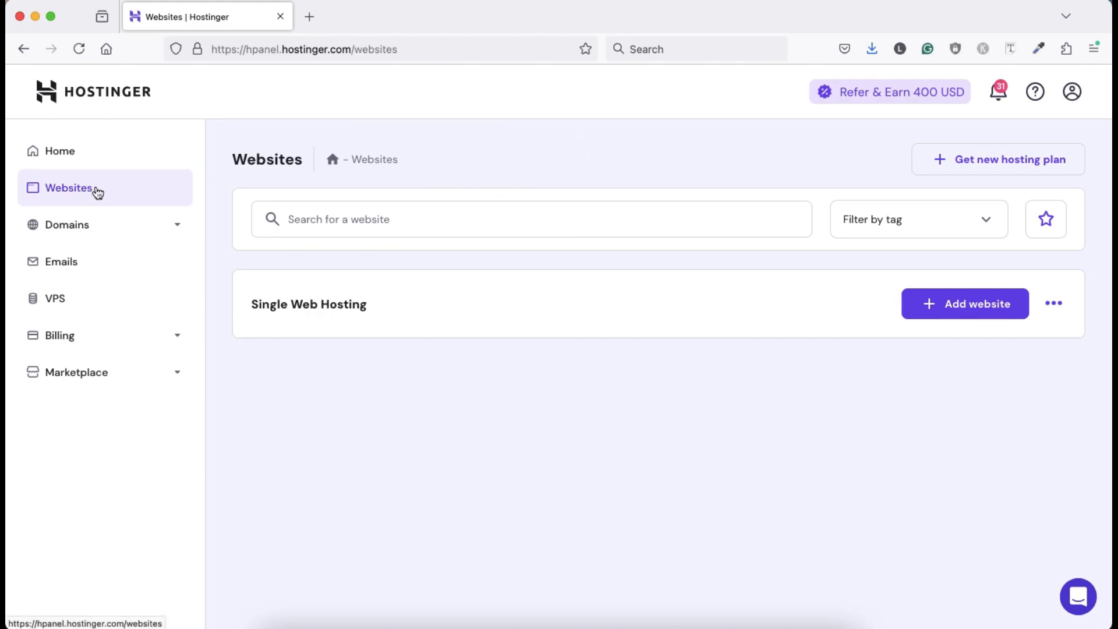
click(969, 309)
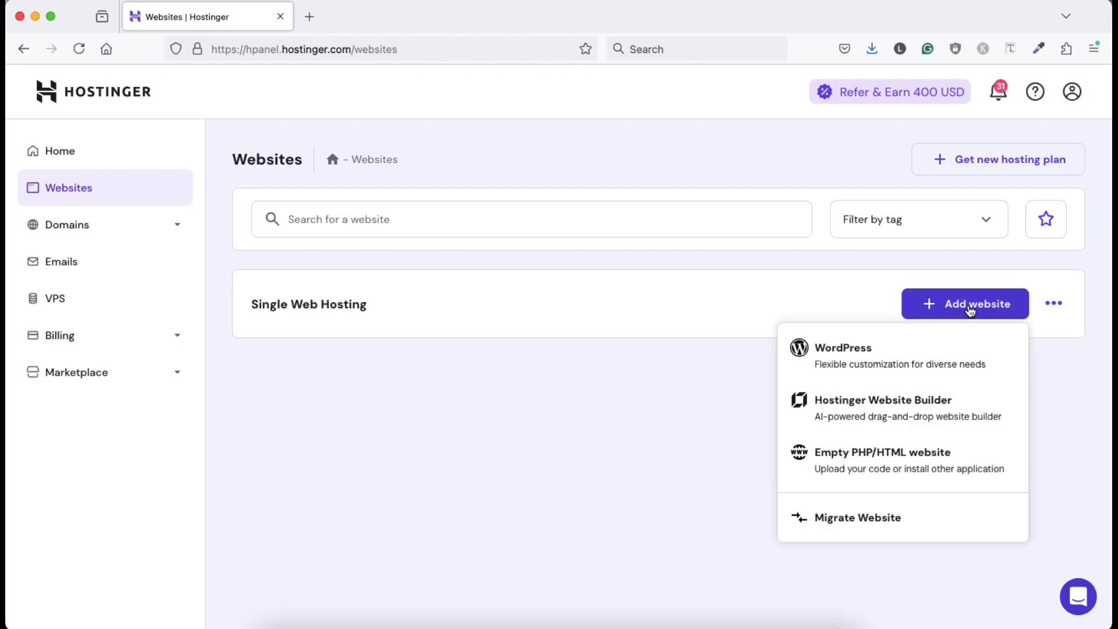
click(846, 523)
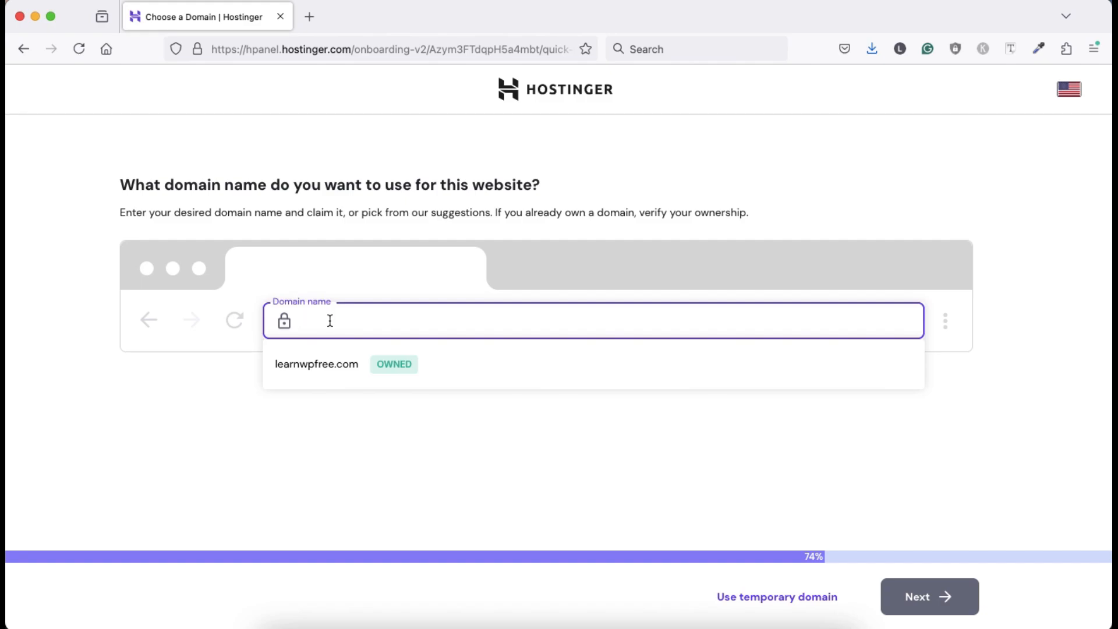
- Use the owned domain learnwpfree.com for the website and keep India as the audience location
click(332, 370)
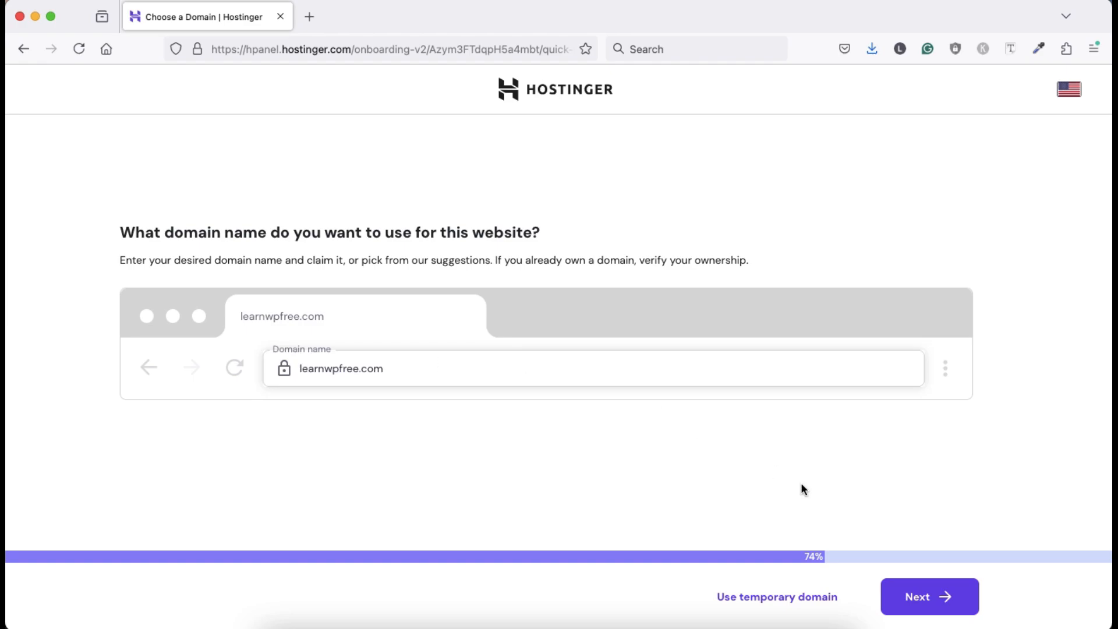
click(918, 606)
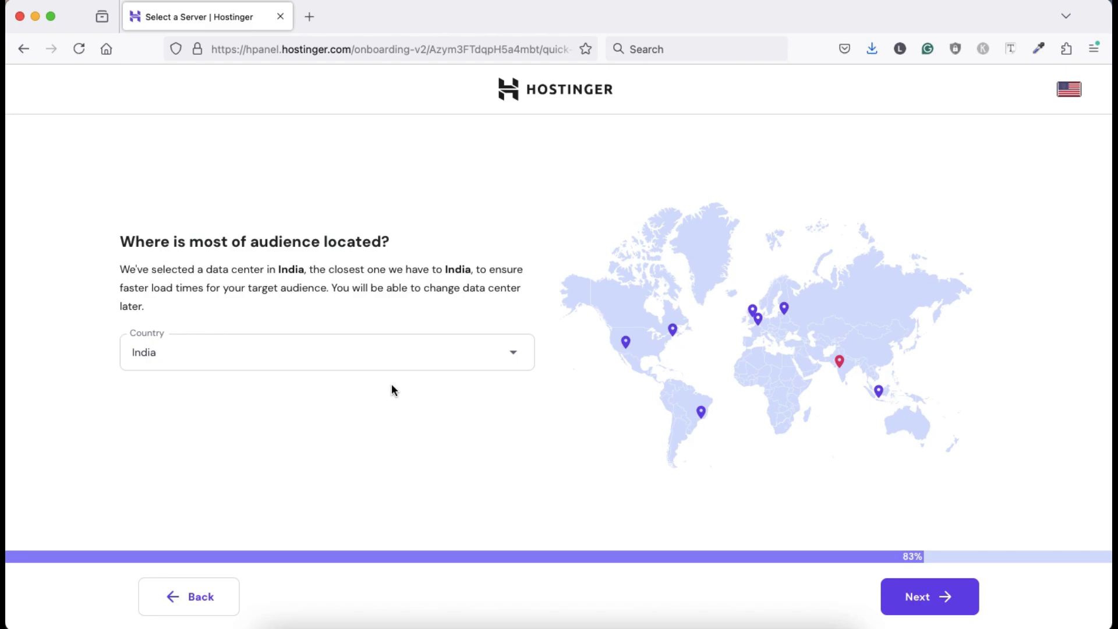
click(434, 356)
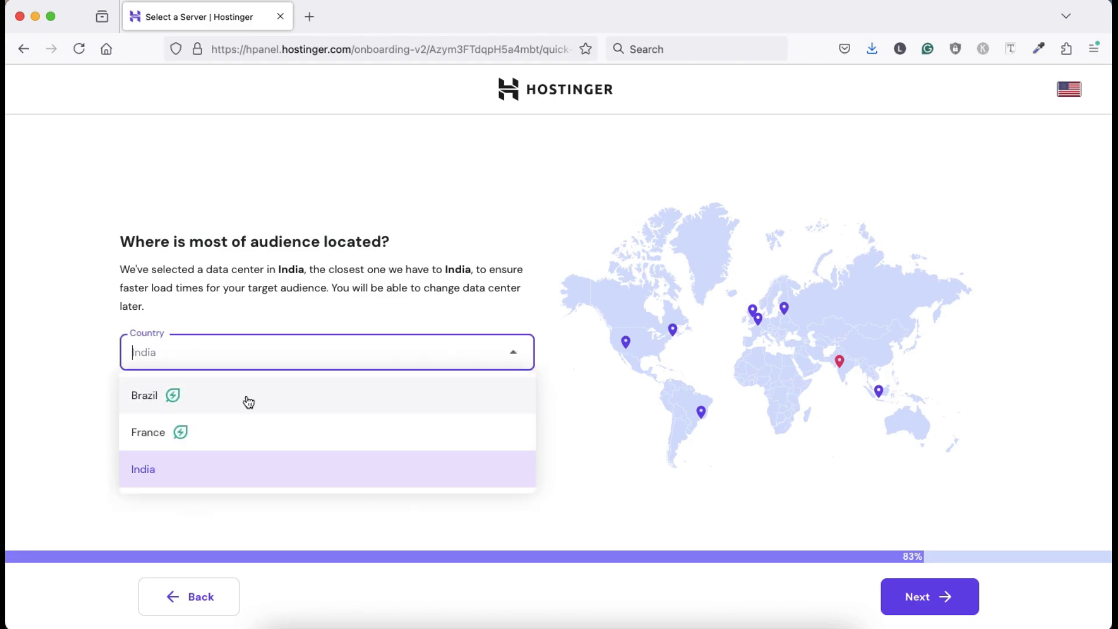
click(243, 469)
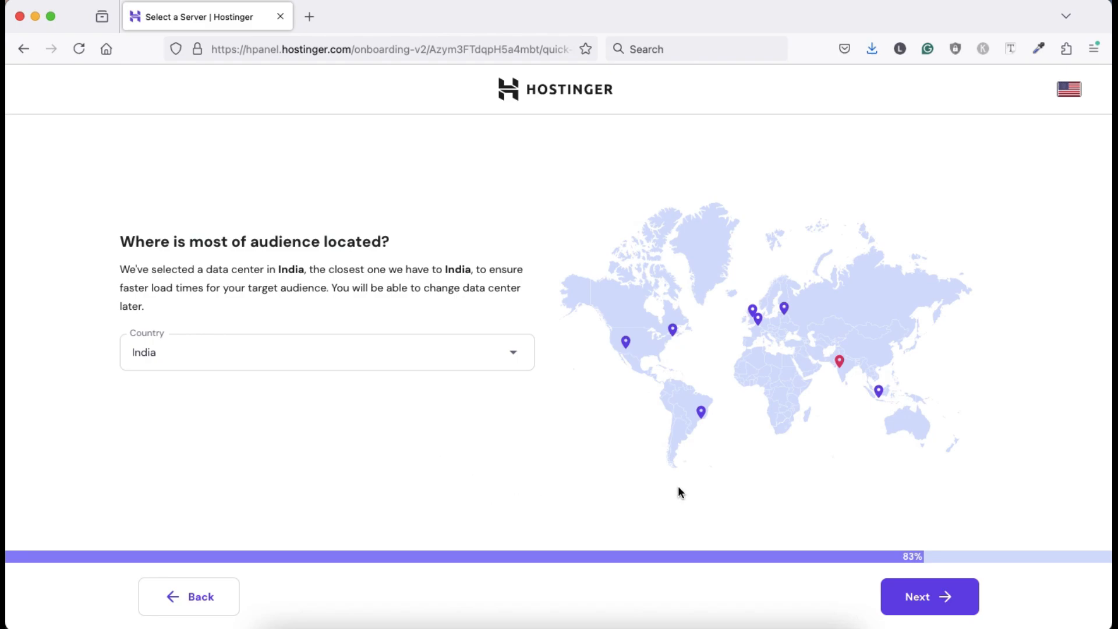
click(926, 600)
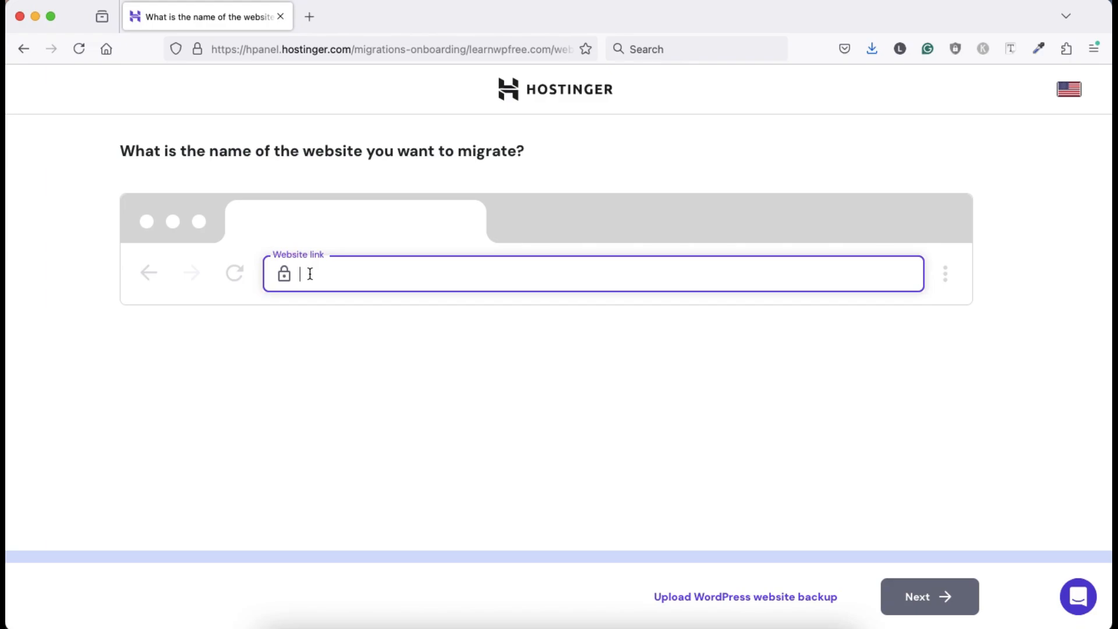
key(ctrl+Up)
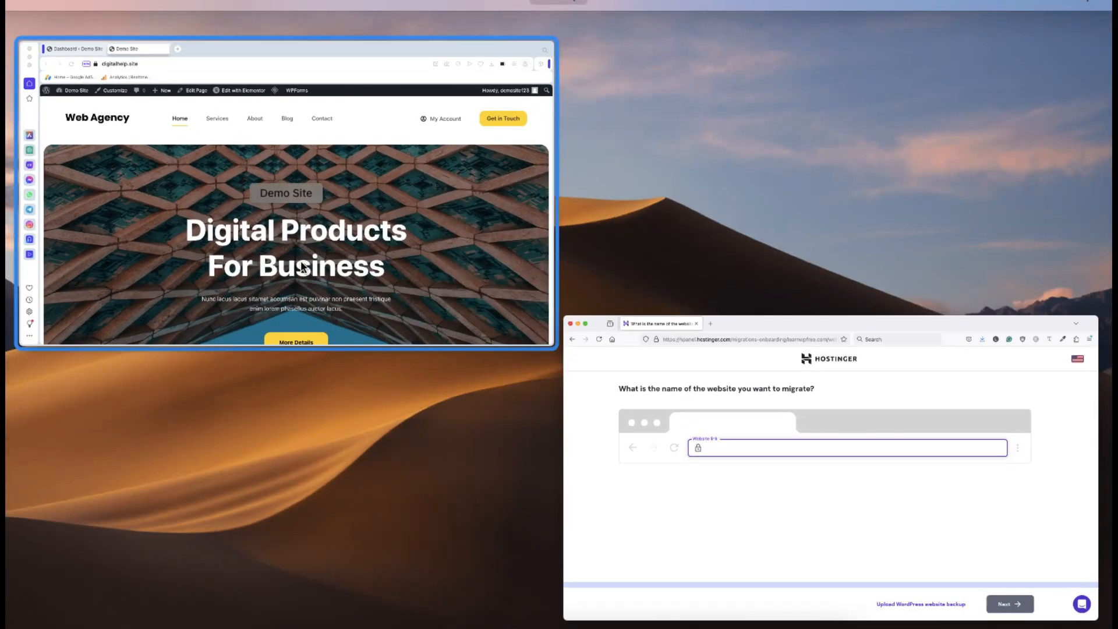
click(301, 260)
click(260, 49)
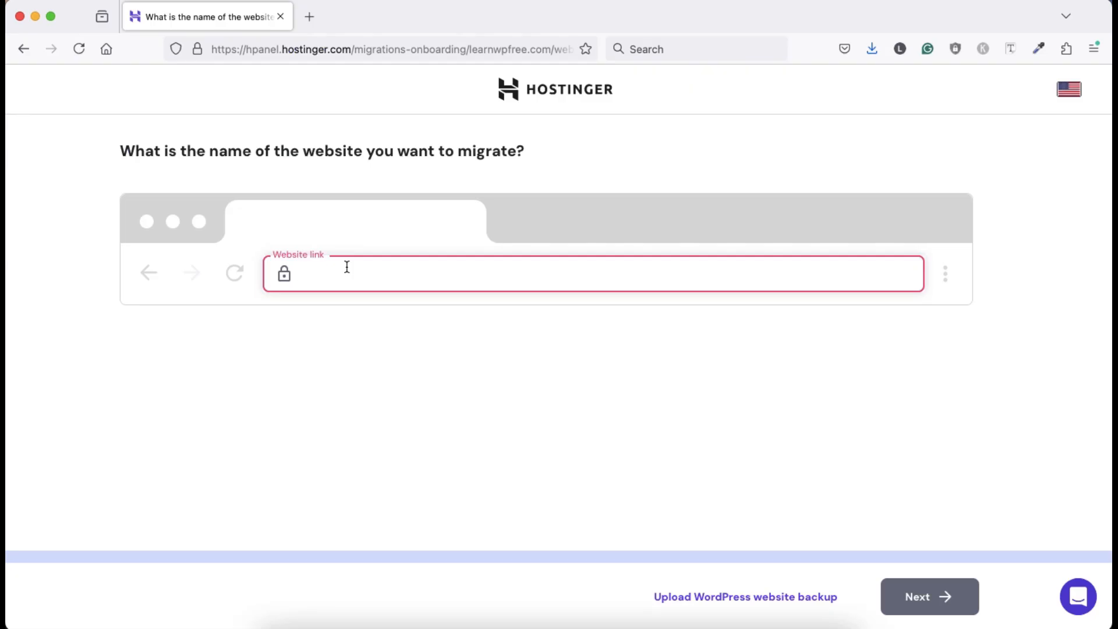
text(https://digitalhelp.site)
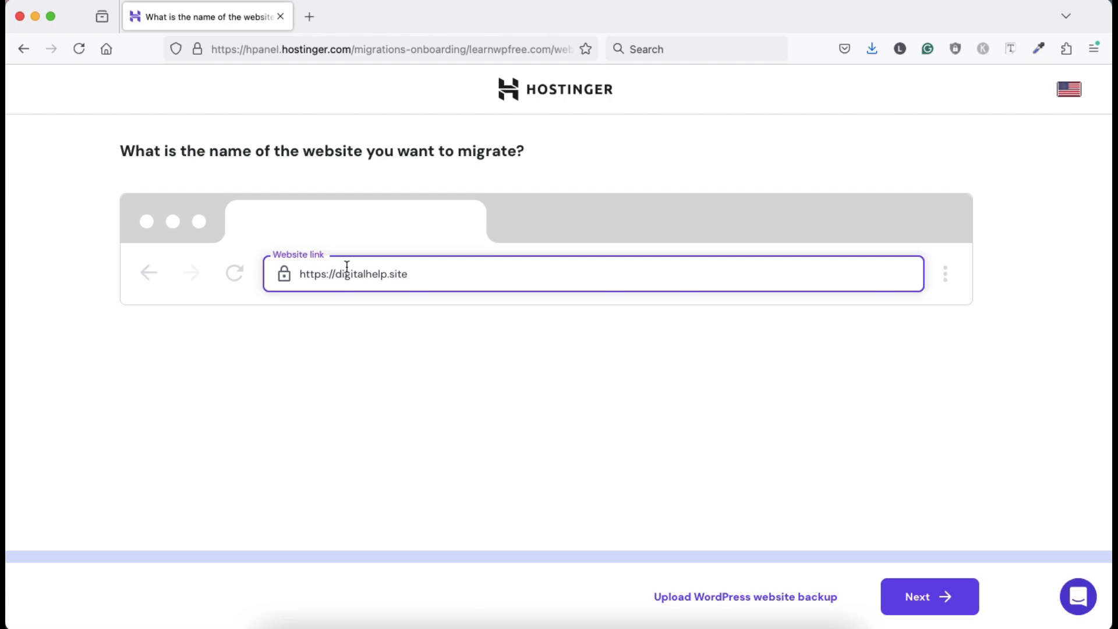
click(919, 600)
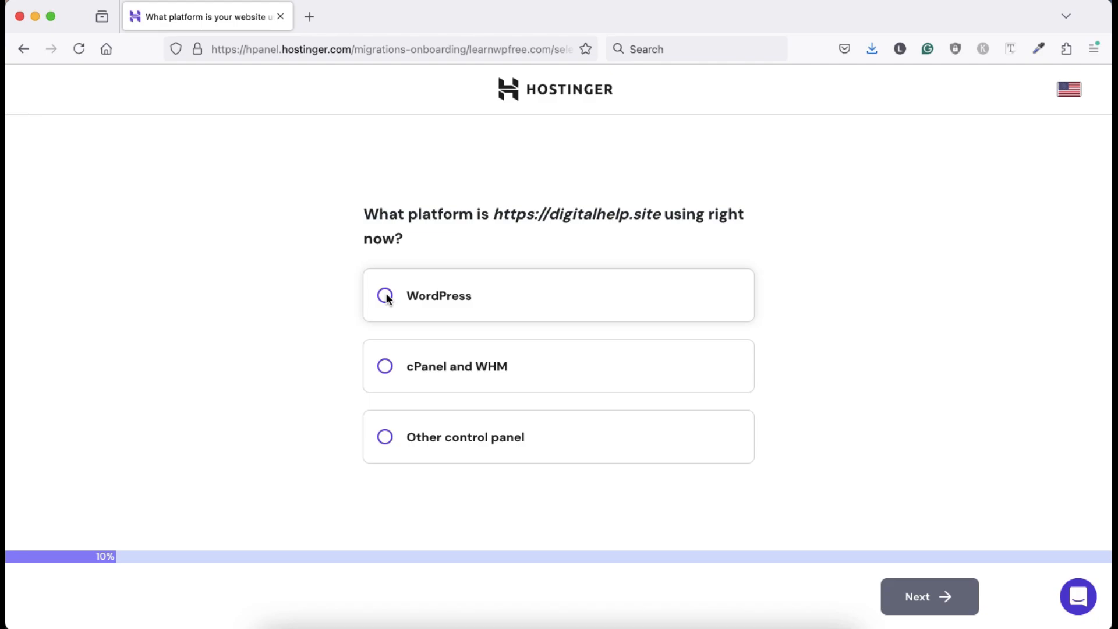
- Choose WordPress as the current platform of the source site and accept the migration requirements
click(385, 438)
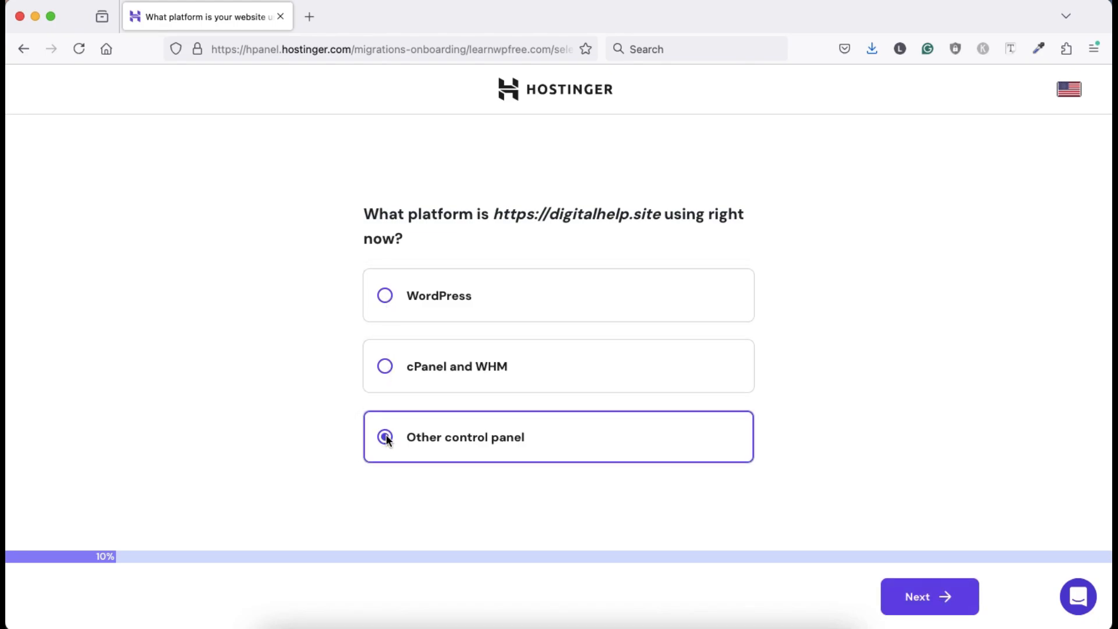
click(384, 298)
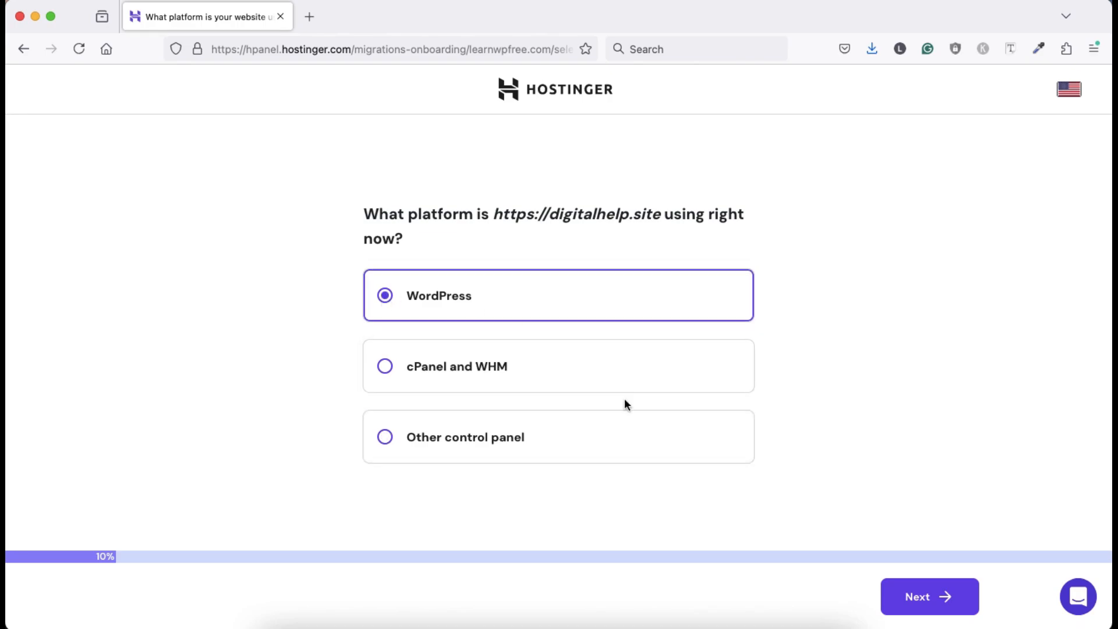
click(918, 595)
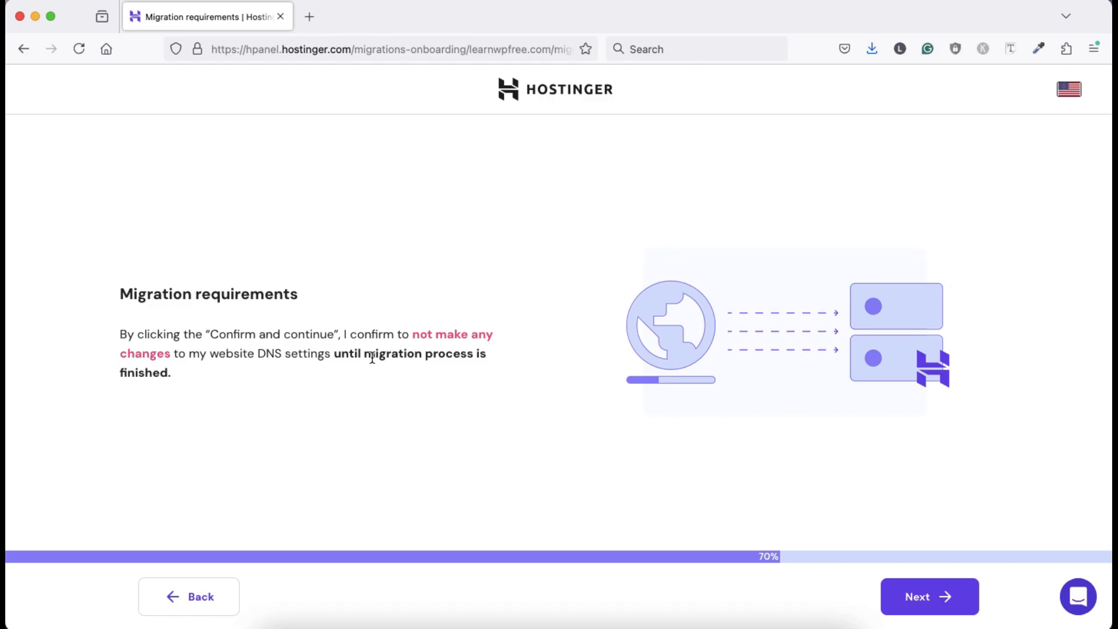
click(930, 602)
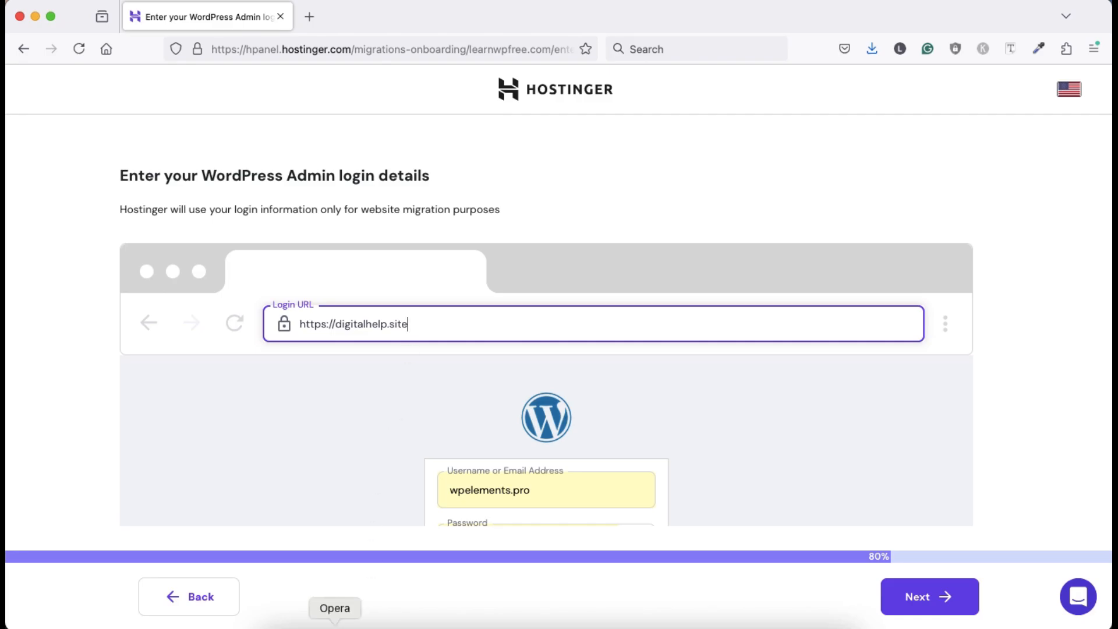
key(ctrl+Up)
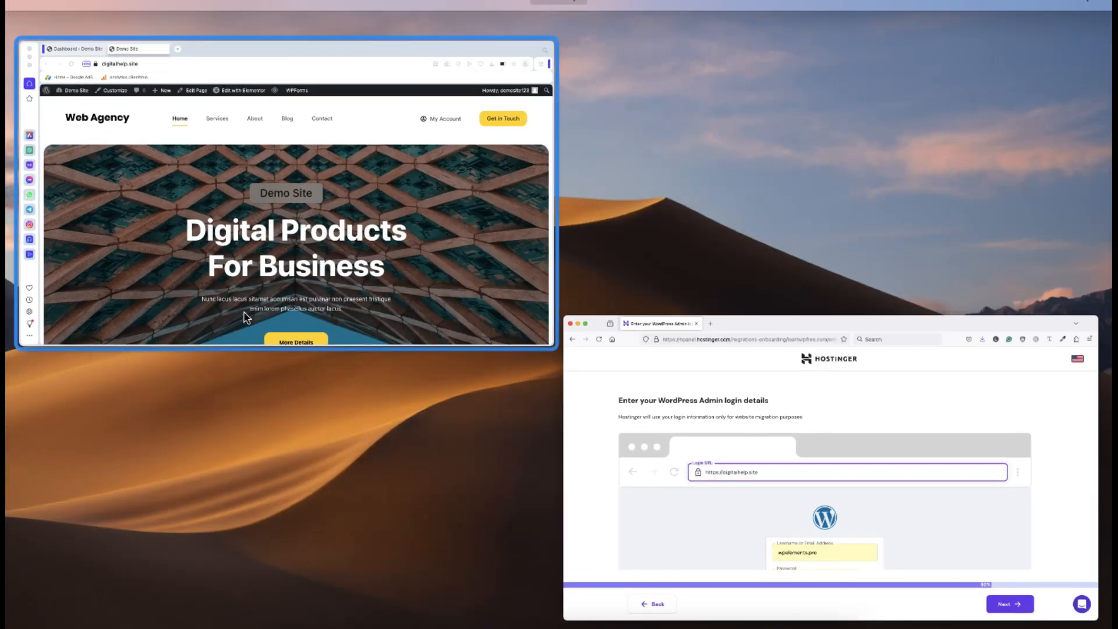
click(258, 287)
click(133, 16)
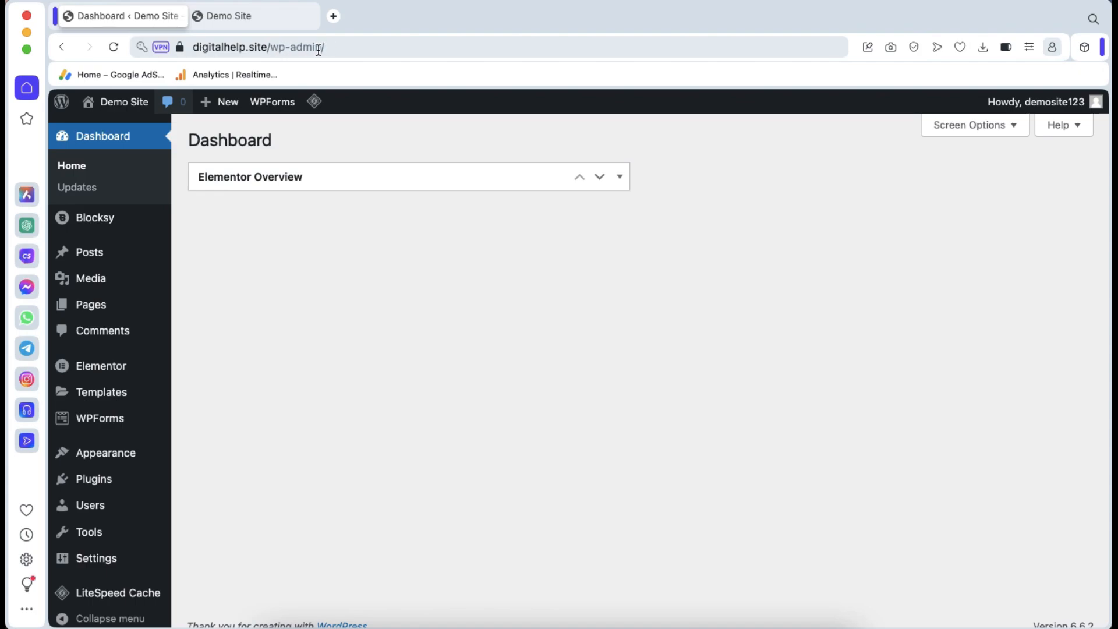
double_click(281, 50)
triple_click(280, 50)
key(super+c)
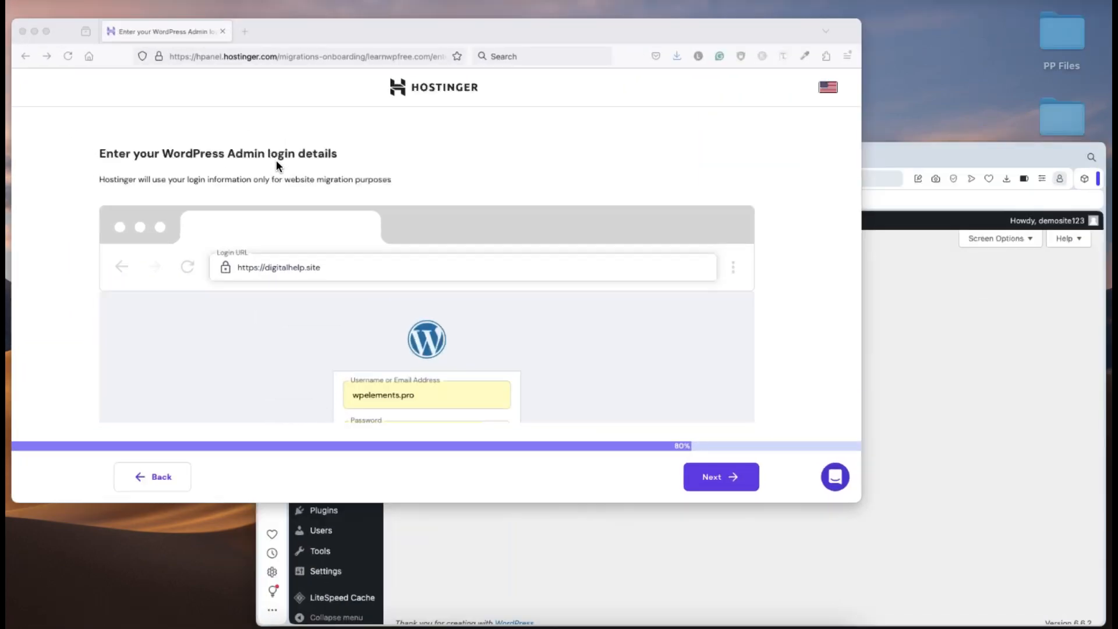
click(342, 309)
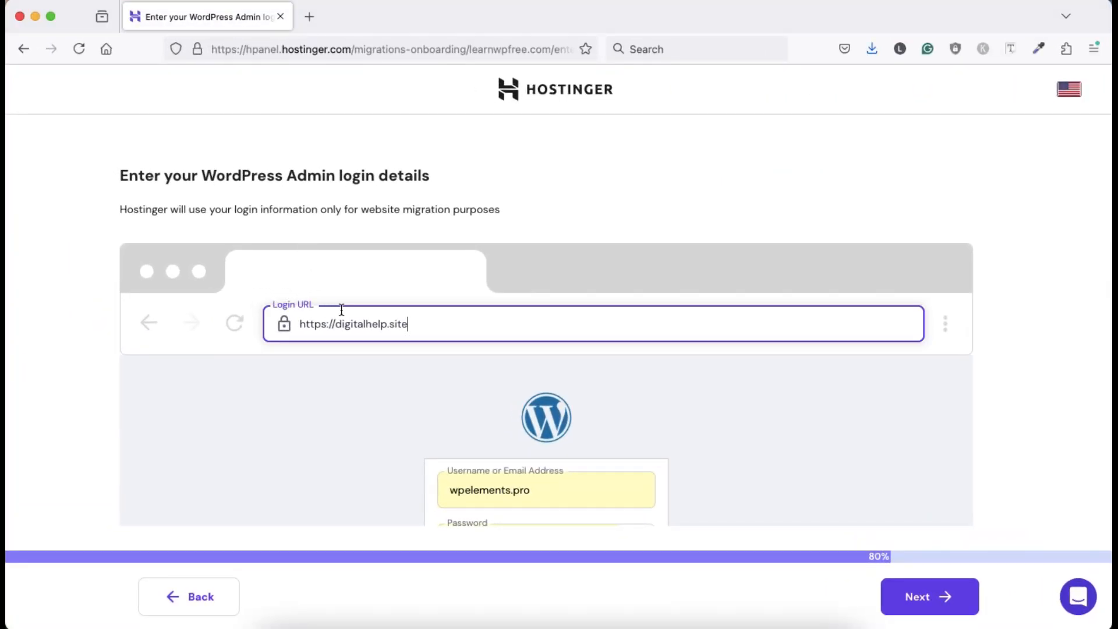
triple_click(409, 320)
key(super+v)
- Replace the prefilled WordPress admin login with the site's username and password, and continue to the migration summary
scroll(431, 393, down, 3)
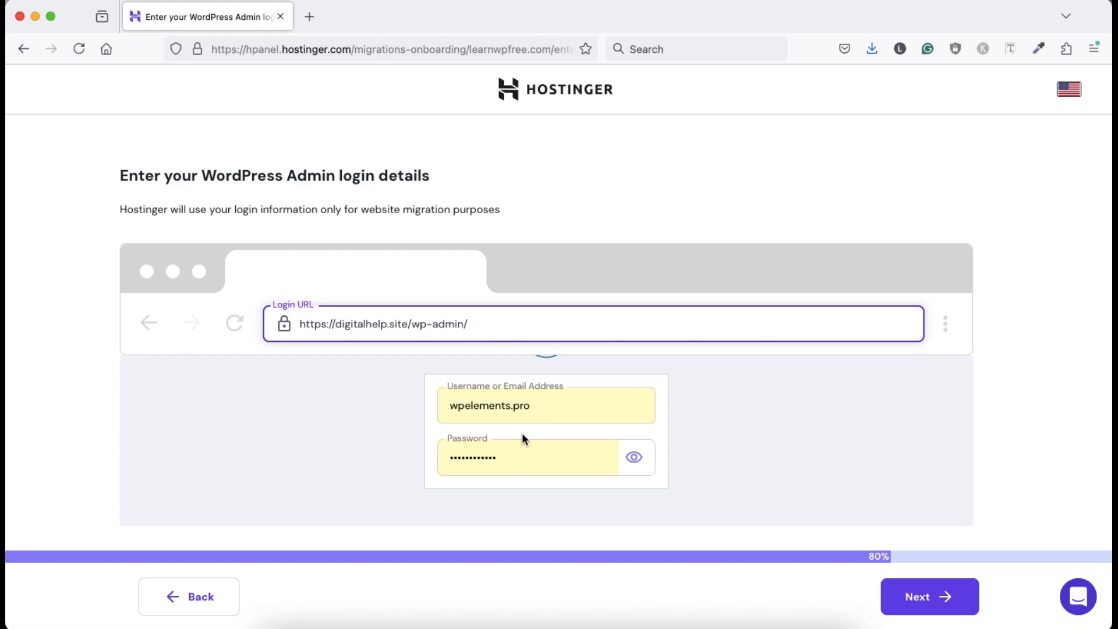
triple_click(538, 406)
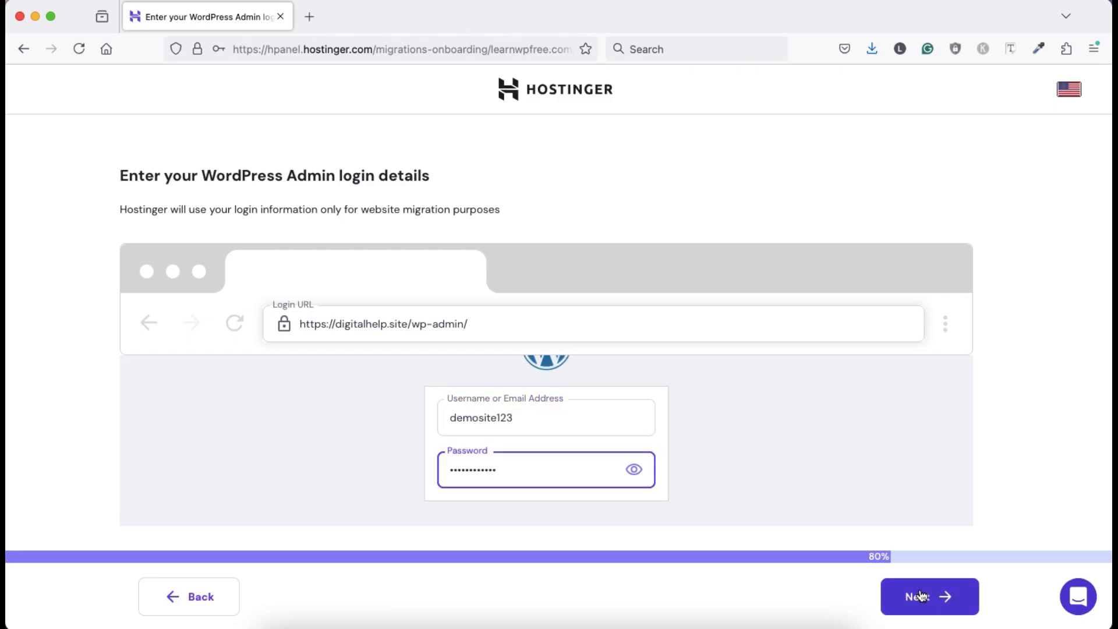
click(920, 595)
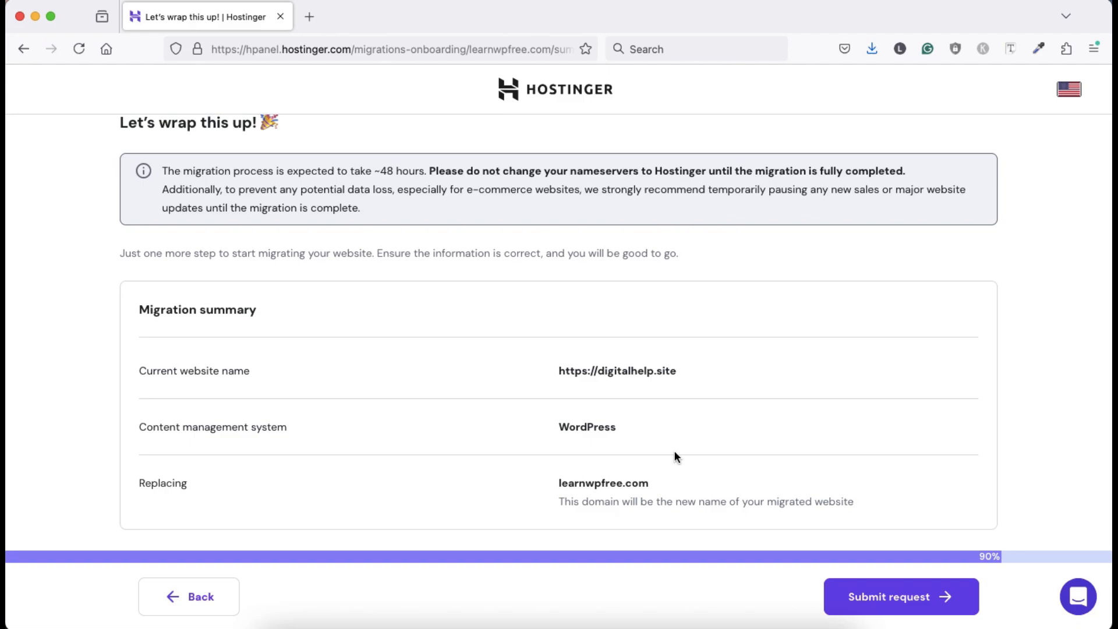
- Submit the migration request and dismiss the rating survey
click(870, 606)
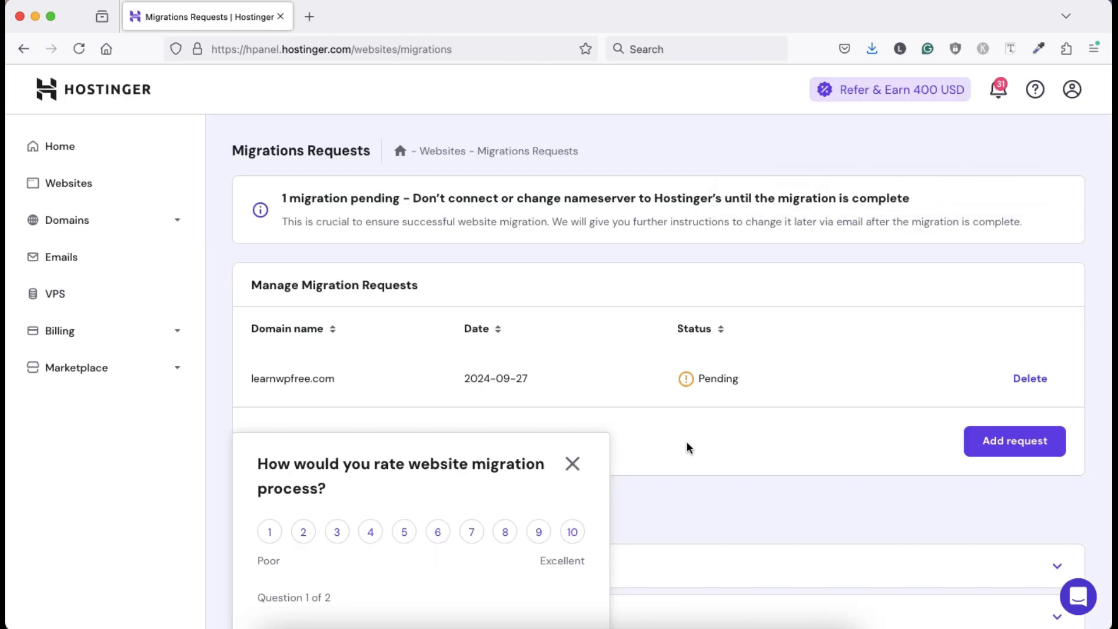
click(573, 464)
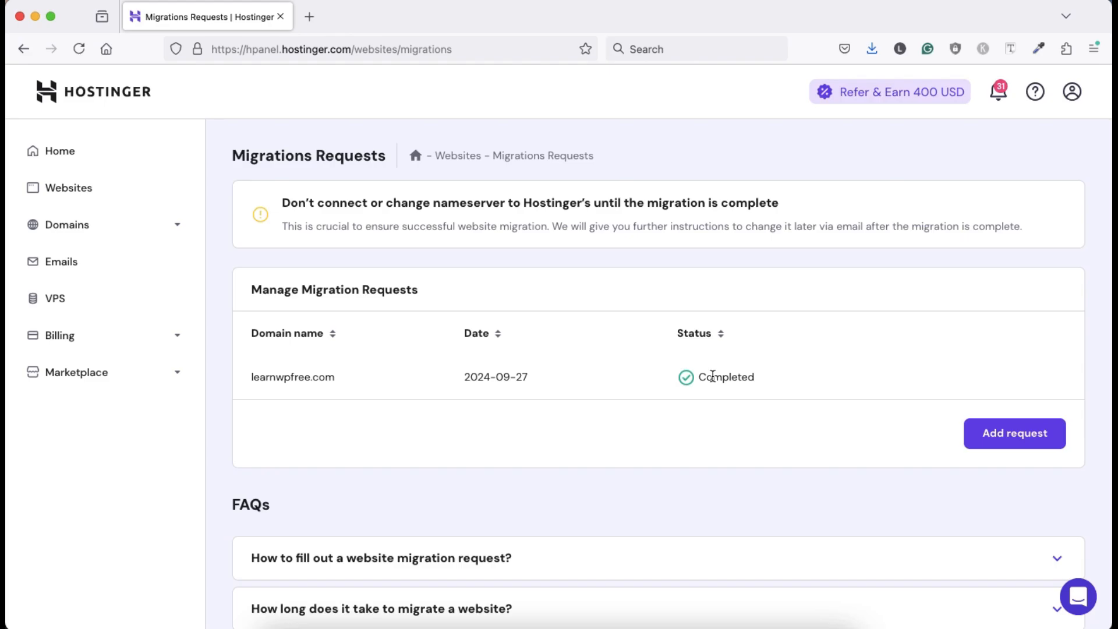
- Open the WordPress admin panel of learnwpfree.com from its hosting dashboard and visit the migrated site
click(76, 156)
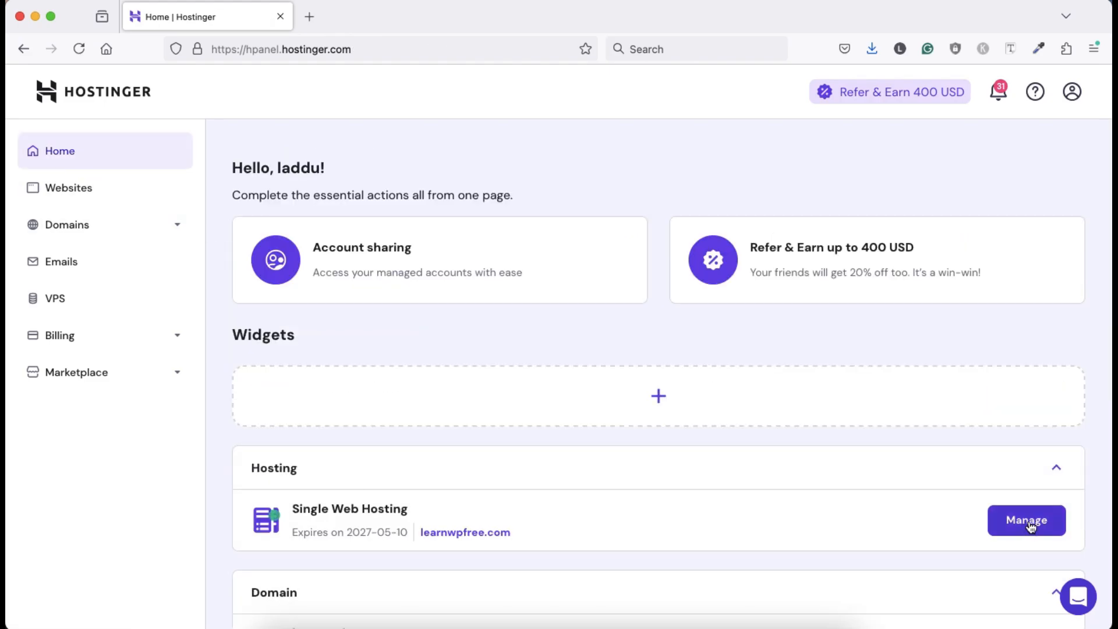
click(1029, 522)
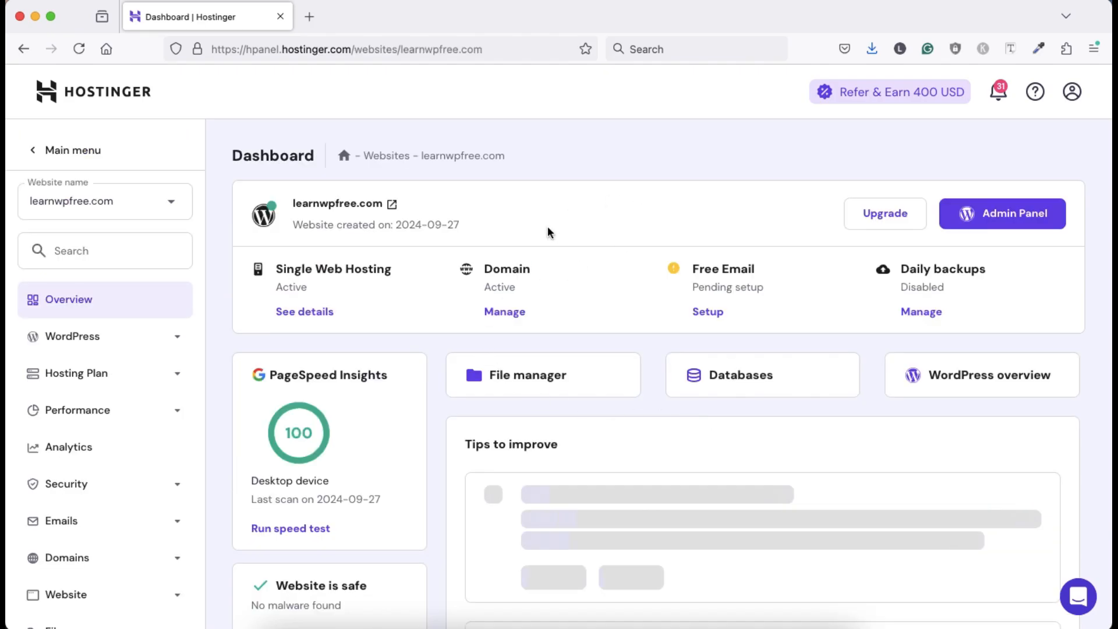
click(1014, 216)
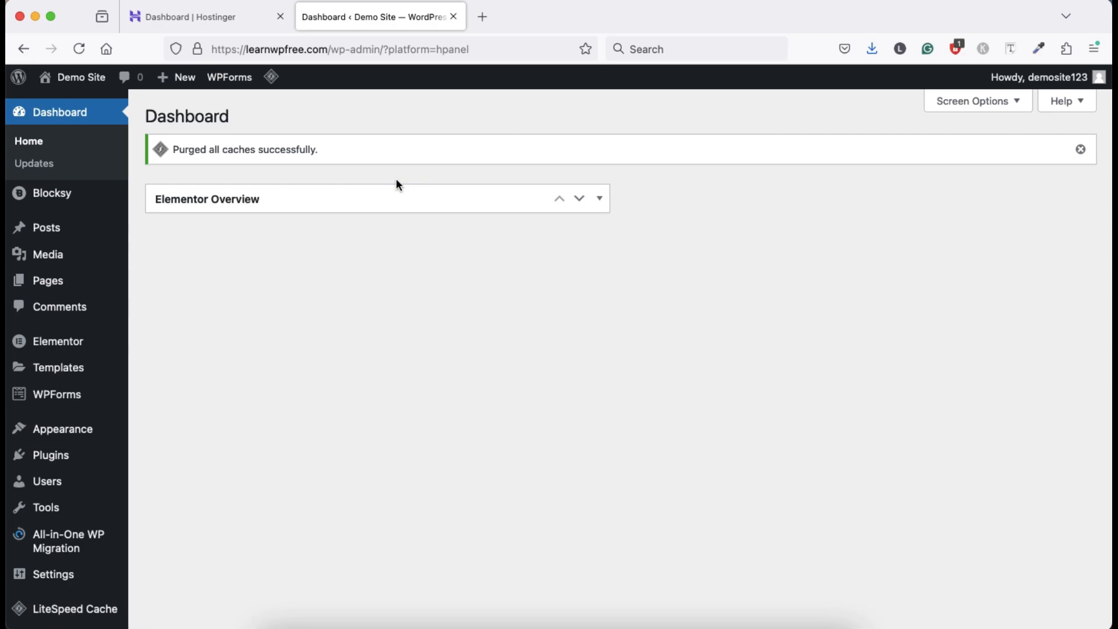
mouse_move(80, 82)
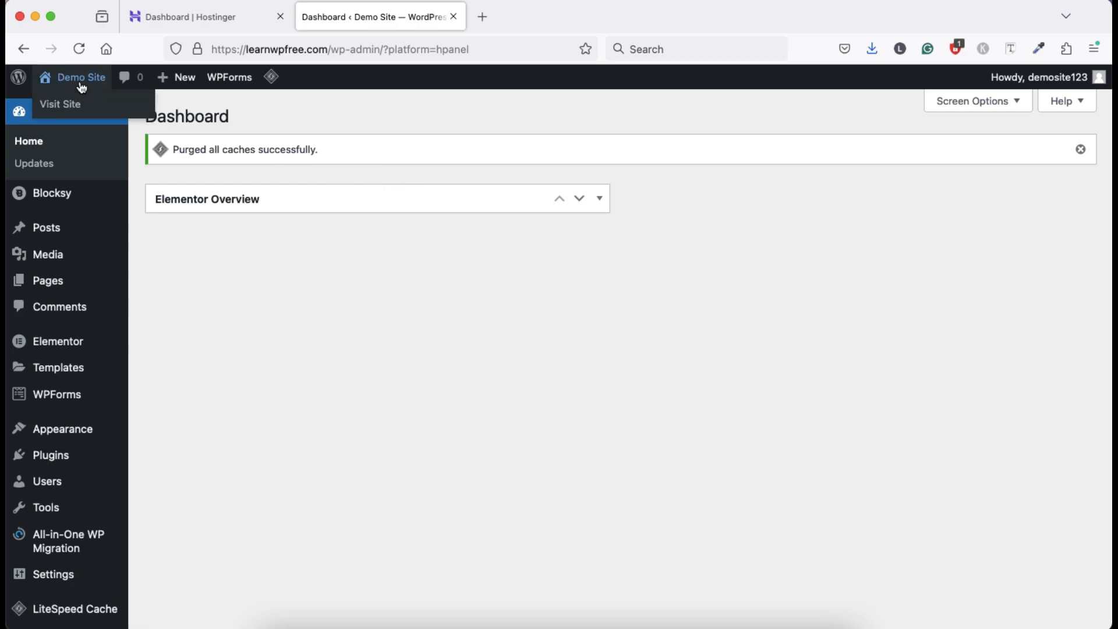
click(65, 105)
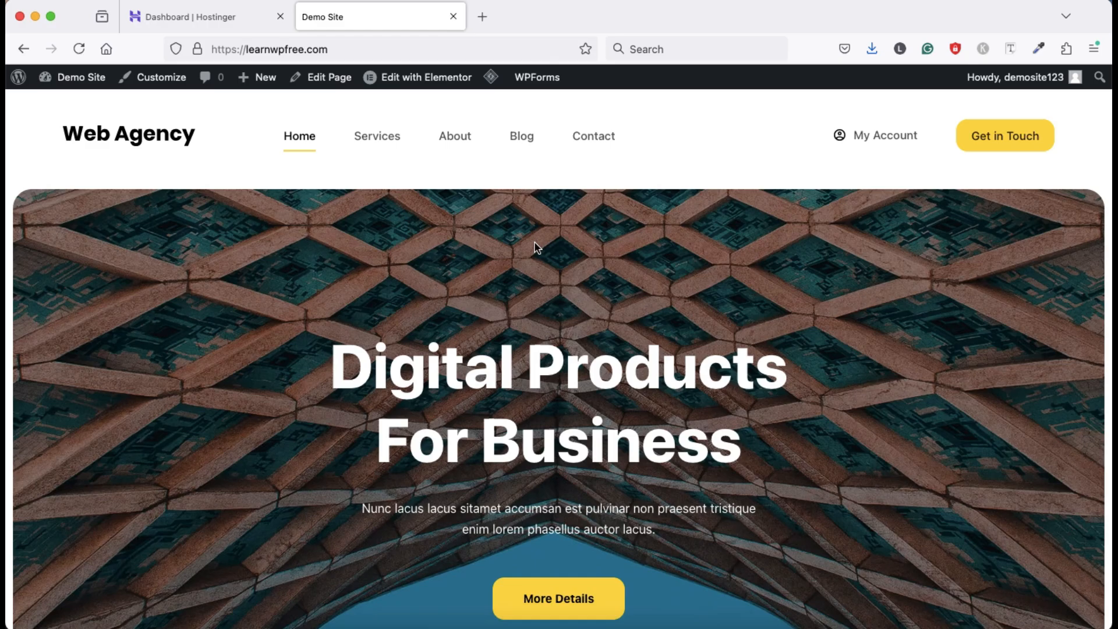
- Review the migrated homepage sections on learnwpfree.com and return to the site's Hostinger dashboard
scroll(536, 247, down, 10)
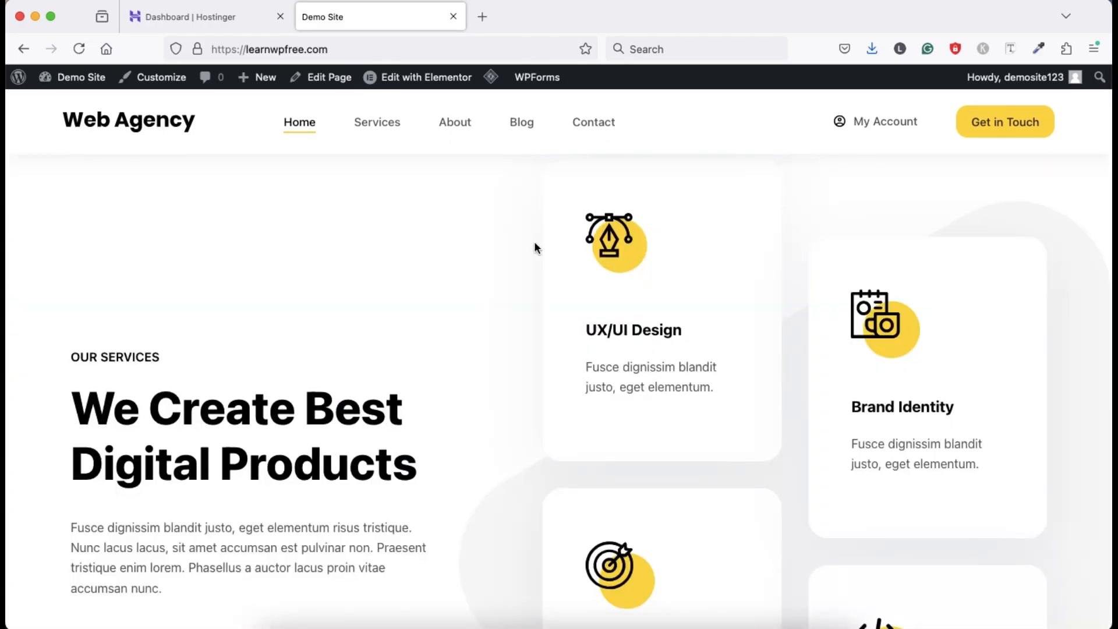
scroll(535, 247, down, 10)
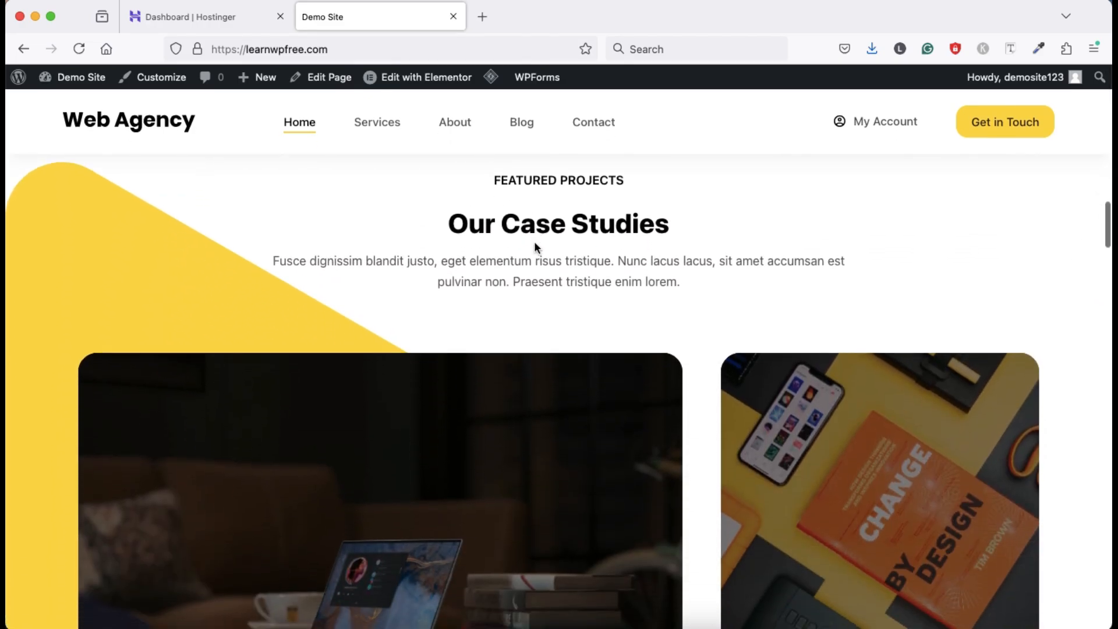
click(208, 16)
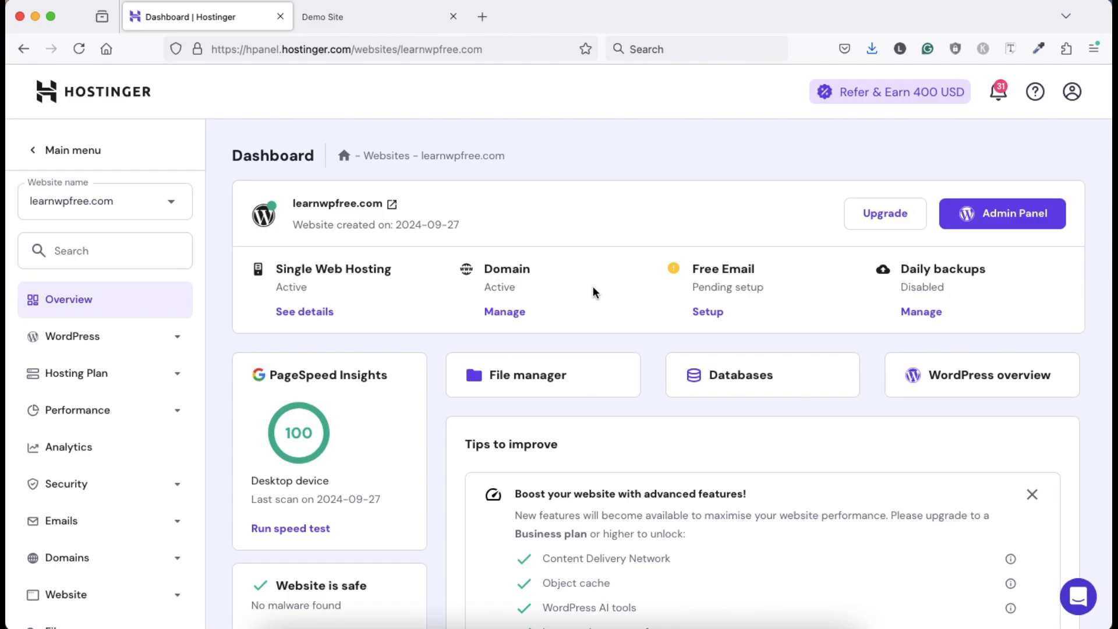
- Switch to the other browser, visit the original digitalhelp.site homepage from its WordPress dashboard, and return to the Hostinger browser window
key(ctrl+Up)
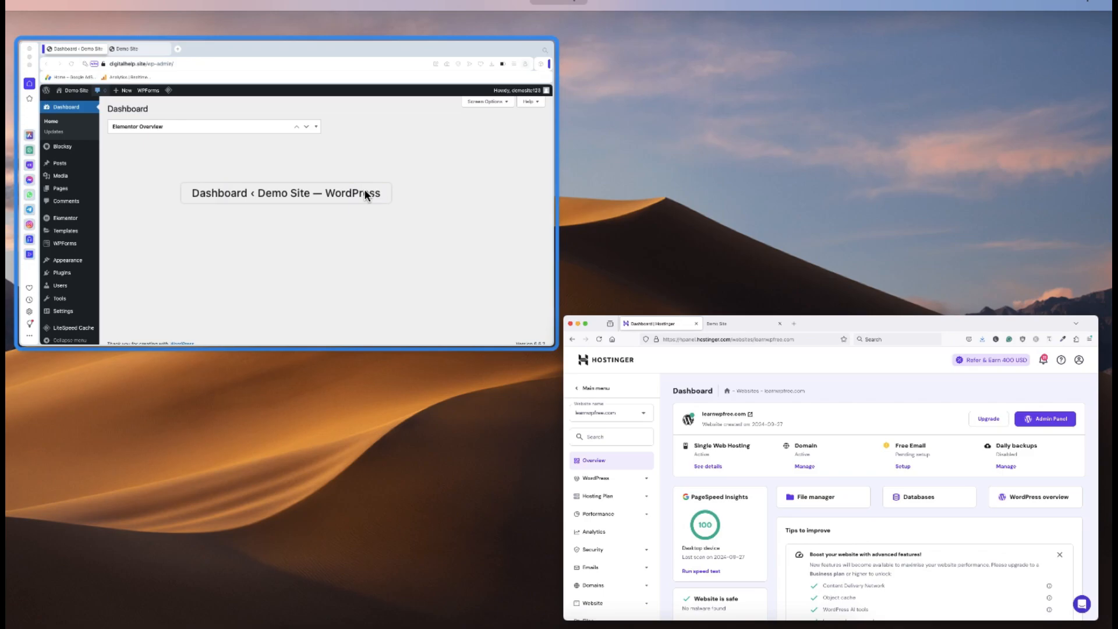
click(355, 193)
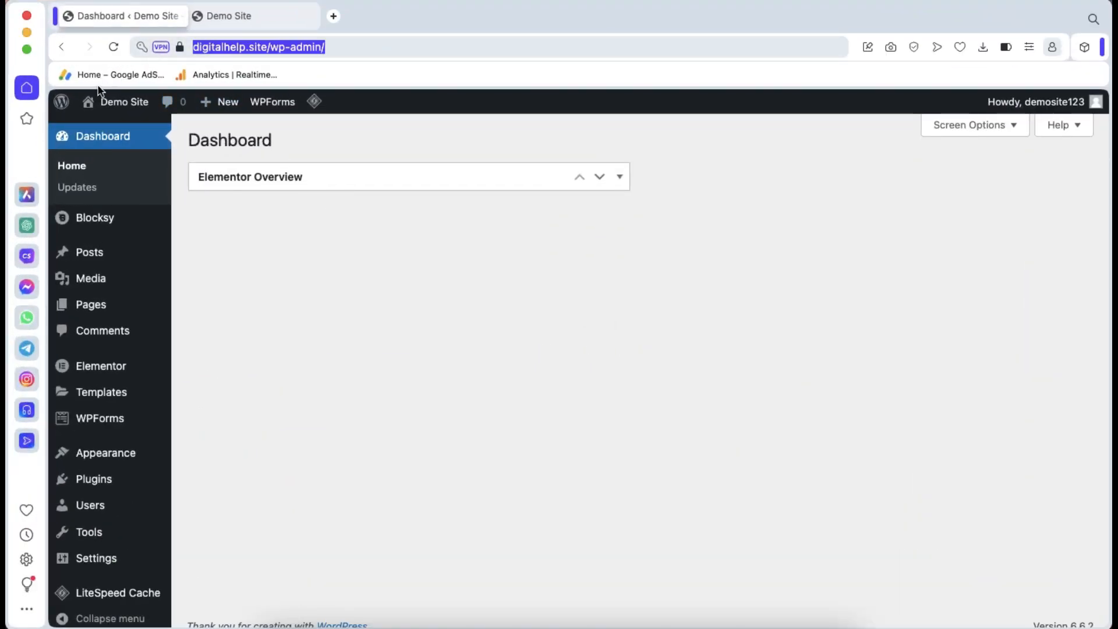
mouse_move(117, 102)
click(105, 130)
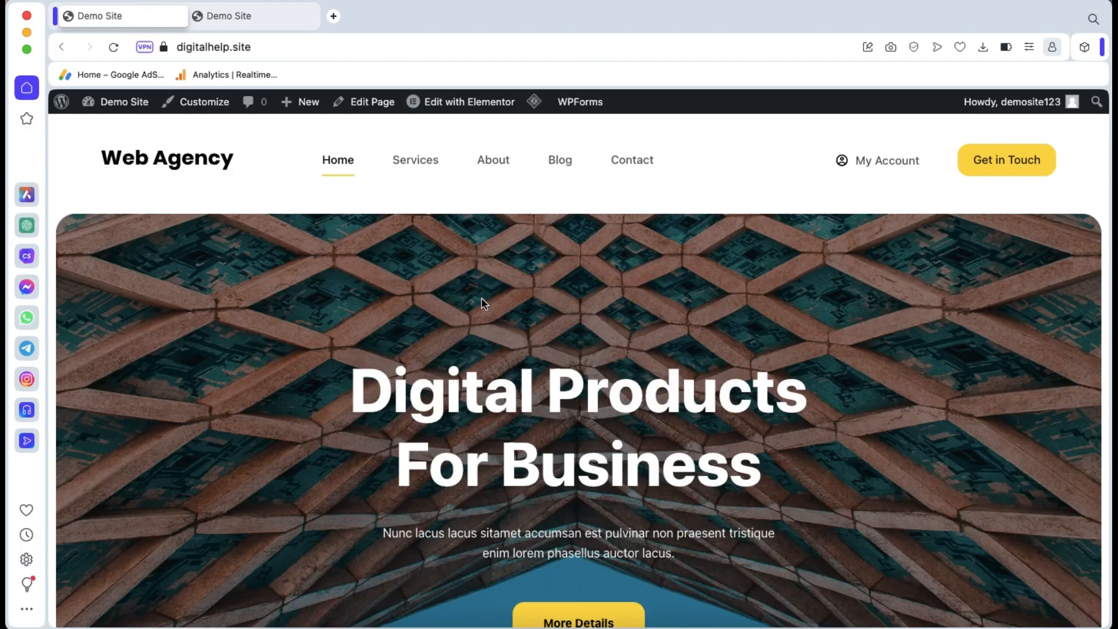
key(ctrl+Up)
click(356, 262)
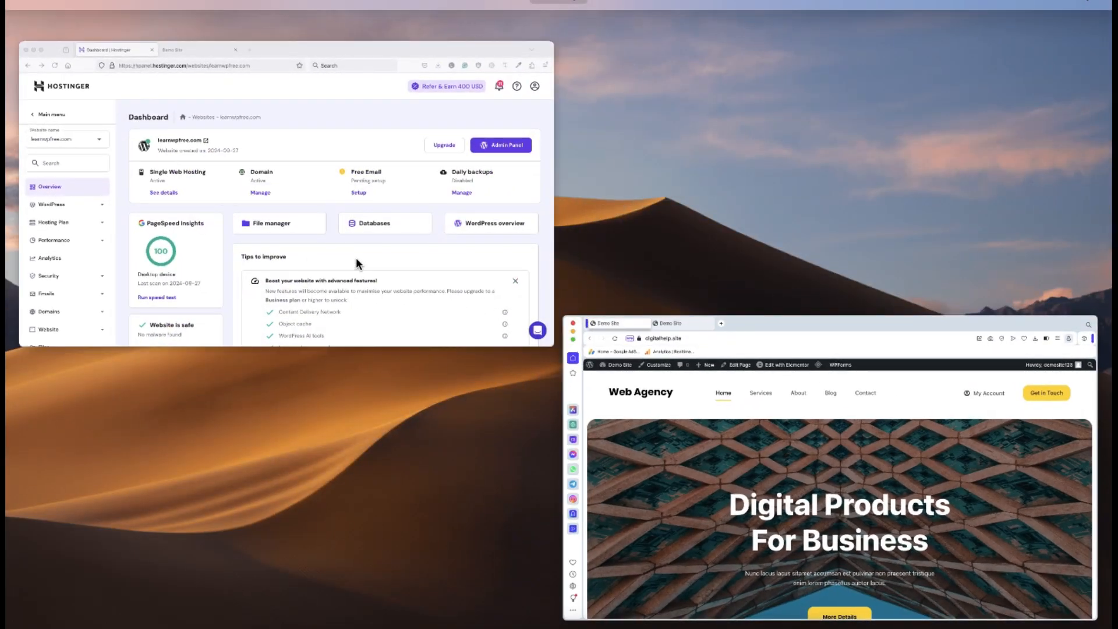